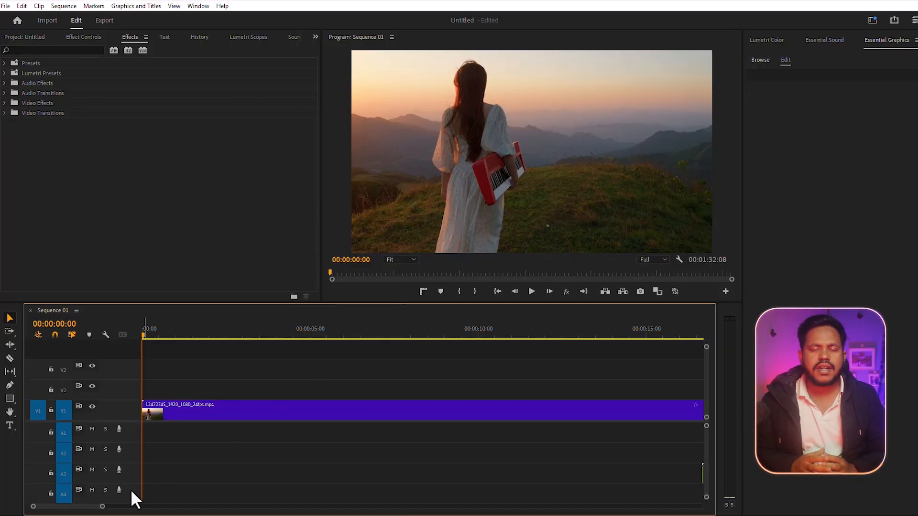
# Cut the clip with the Razor tool at 00:00:00:05, 00:00:01:01, 00:00:01:06 and 00:00:02:19.
pyautogui.moveTo(103, 508); pyautogui.dragTo(90, 509)
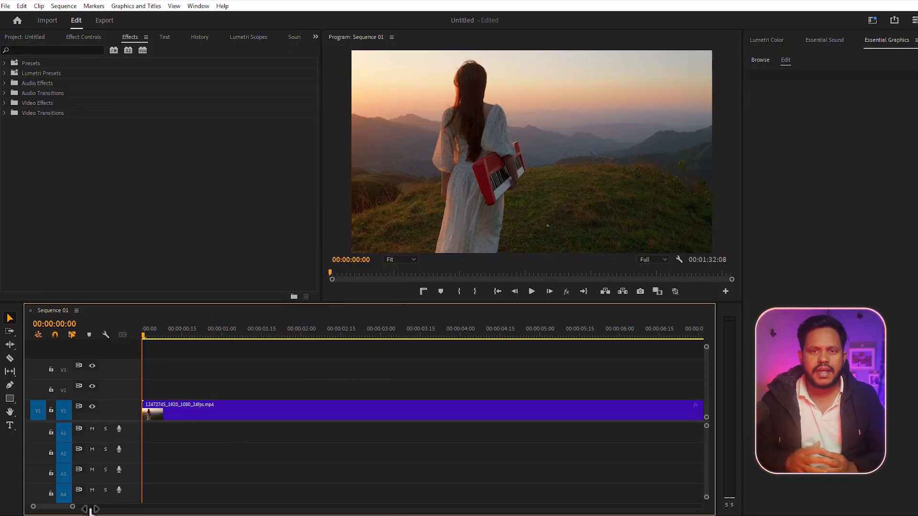
pyautogui.click(8, 357)
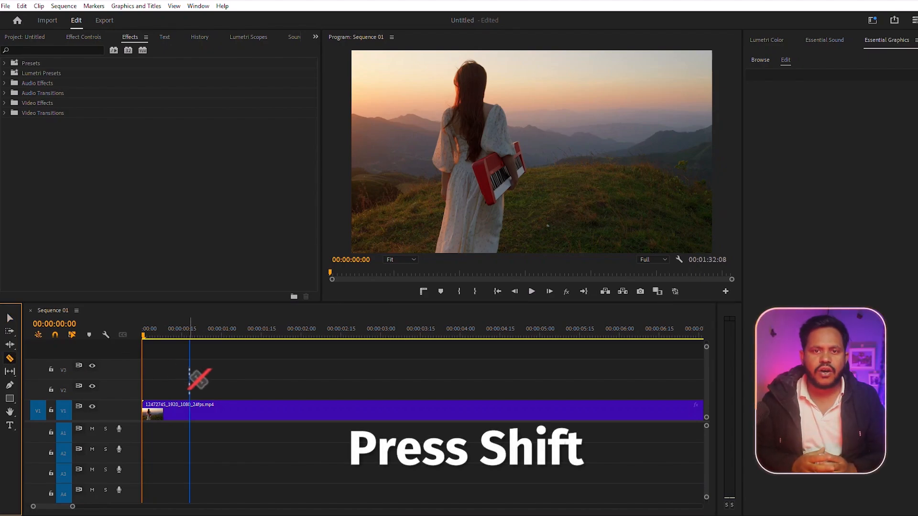
pyautogui.hotkey('shift', 'Right')
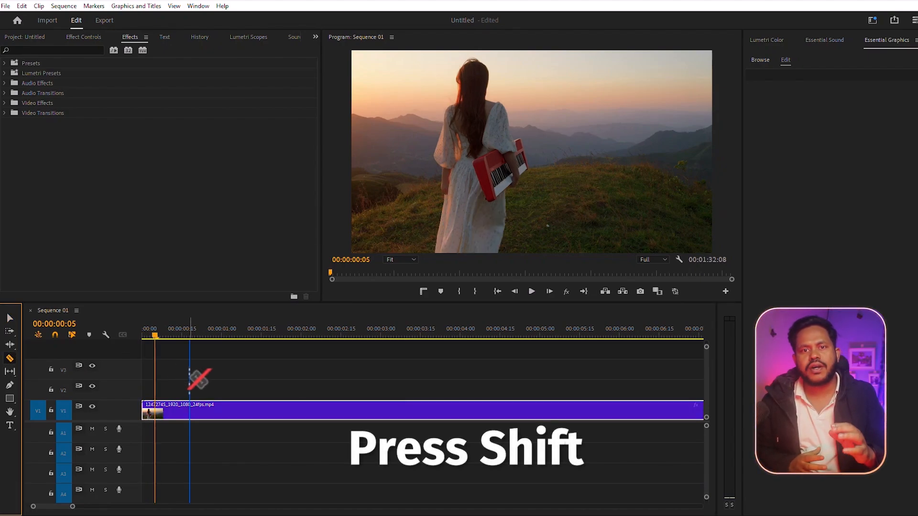
pyautogui.keyDown('shift'); pyautogui.click(155, 410); pyautogui.keyUp('shift')
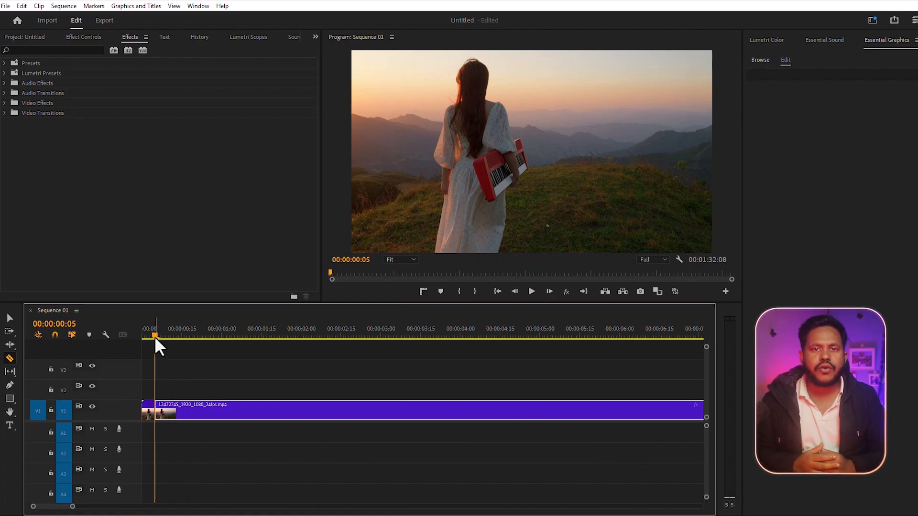
pyautogui.moveTo(153, 336); pyautogui.dragTo(225, 336)
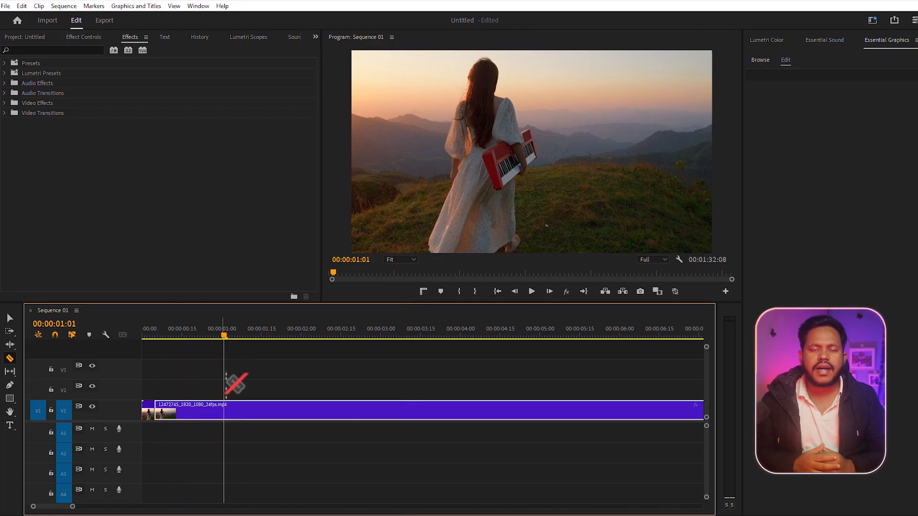
pyautogui.click(227, 410)
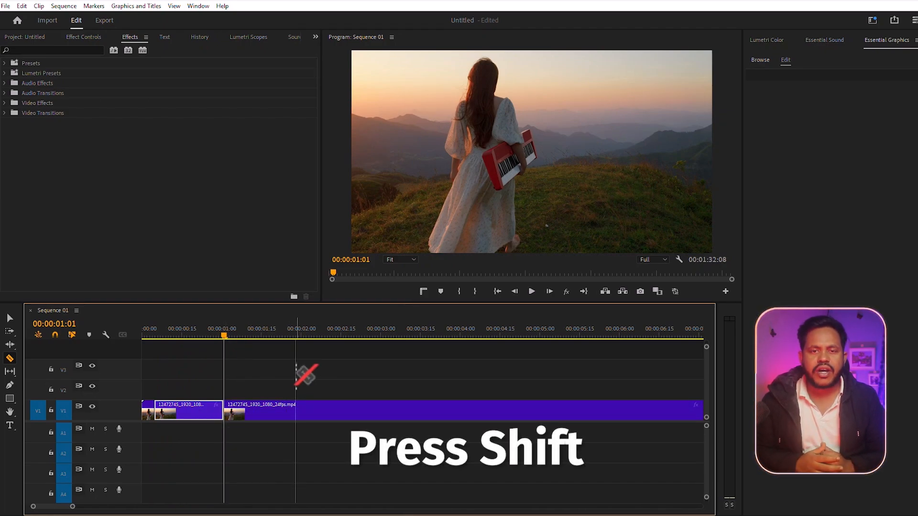
pyautogui.hotkey('shift', 'Right')
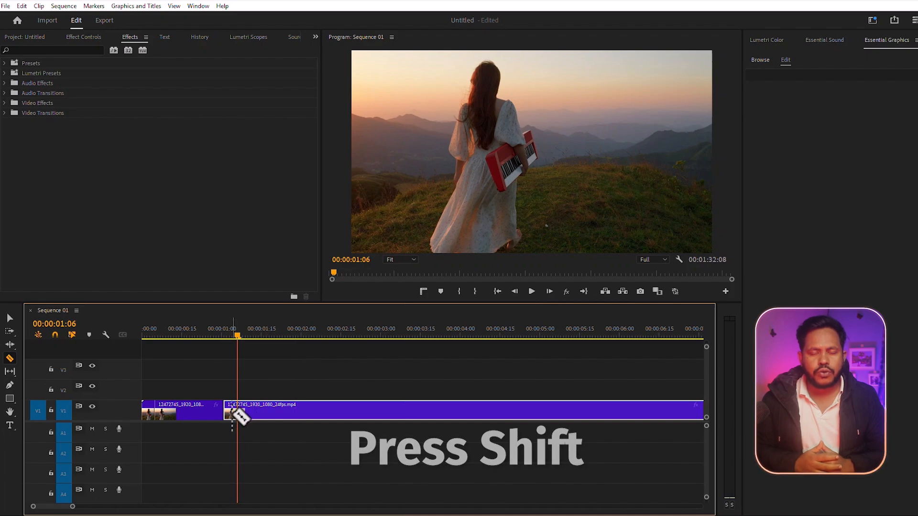
pyautogui.click(238, 412)
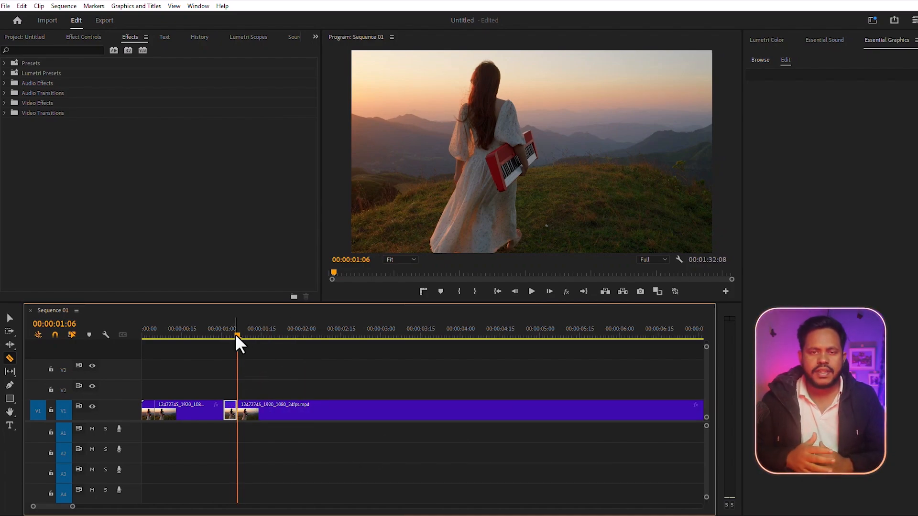
pyautogui.moveTo(236, 333); pyautogui.dragTo(351, 331)
pyautogui.click(351, 412)
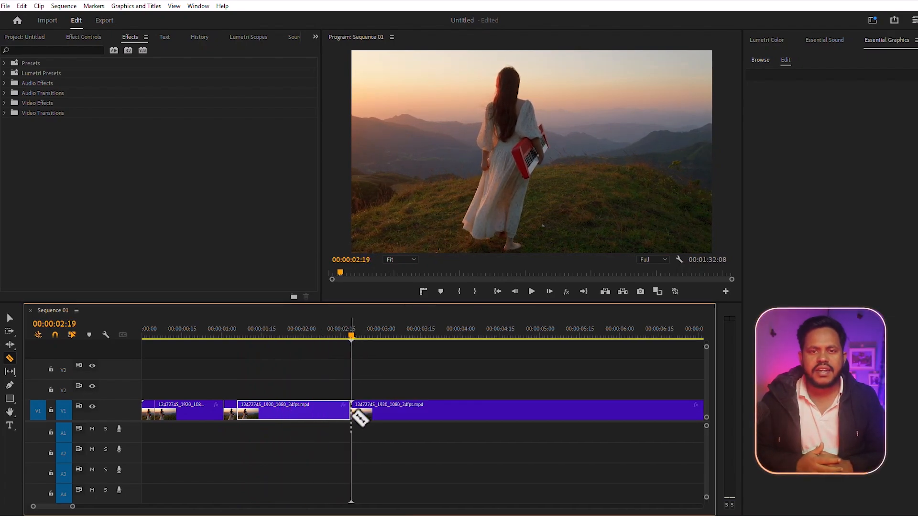
# Delete the segments between the short 5-frame pieces at the start of the clip.
pyautogui.click(9, 318)
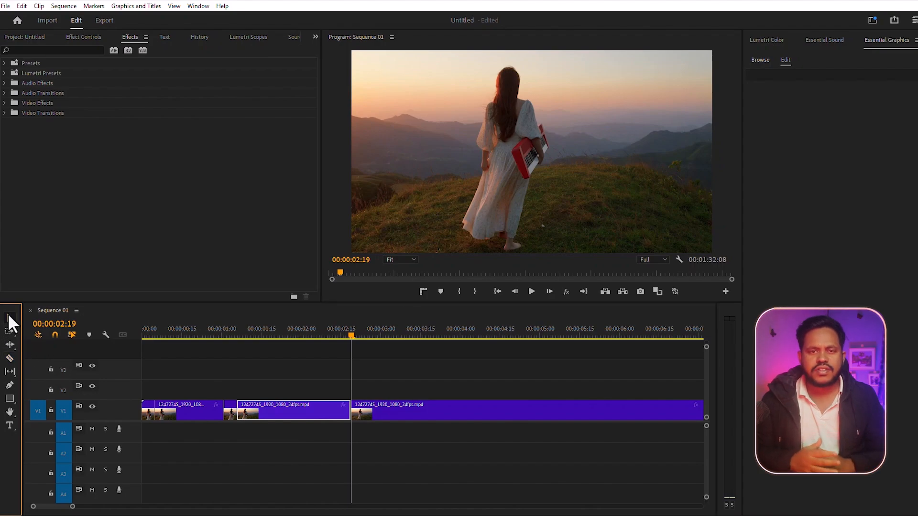
pyautogui.click(320, 411)
pyautogui.press('Delete')
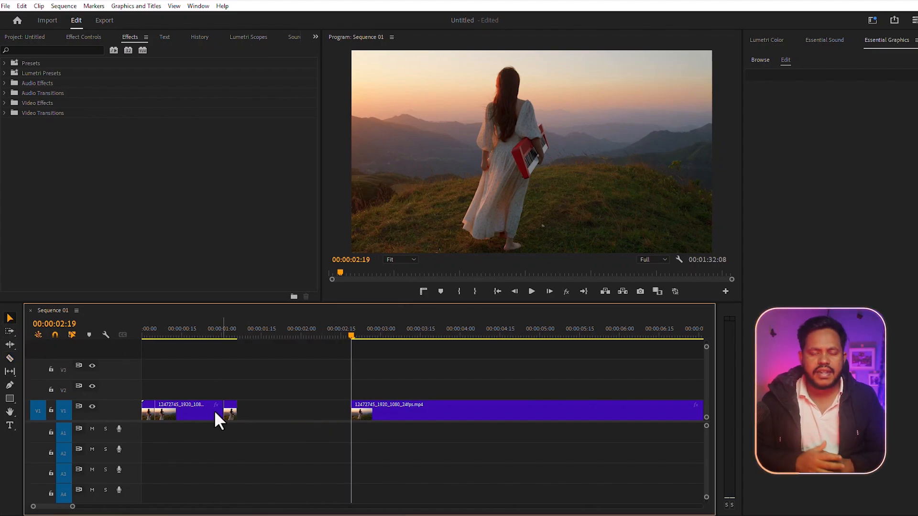
pyautogui.click(188, 405)
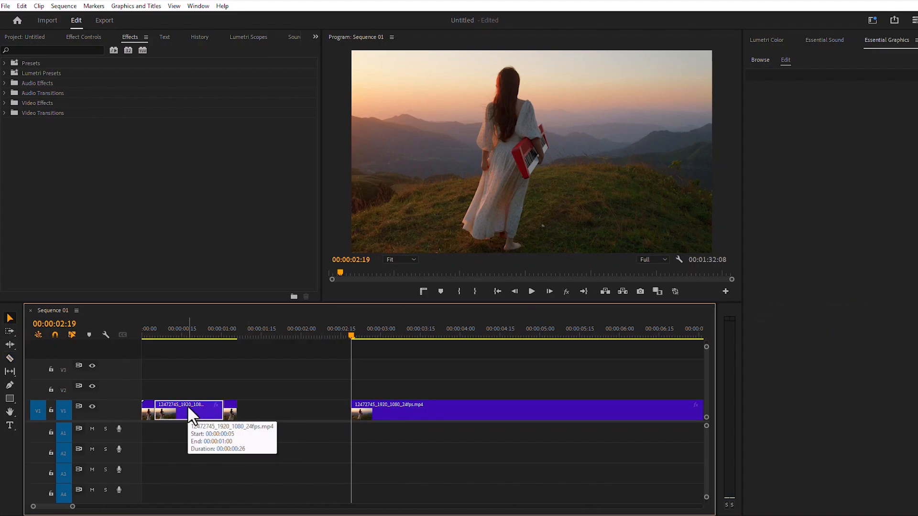
pyautogui.press('Delete')
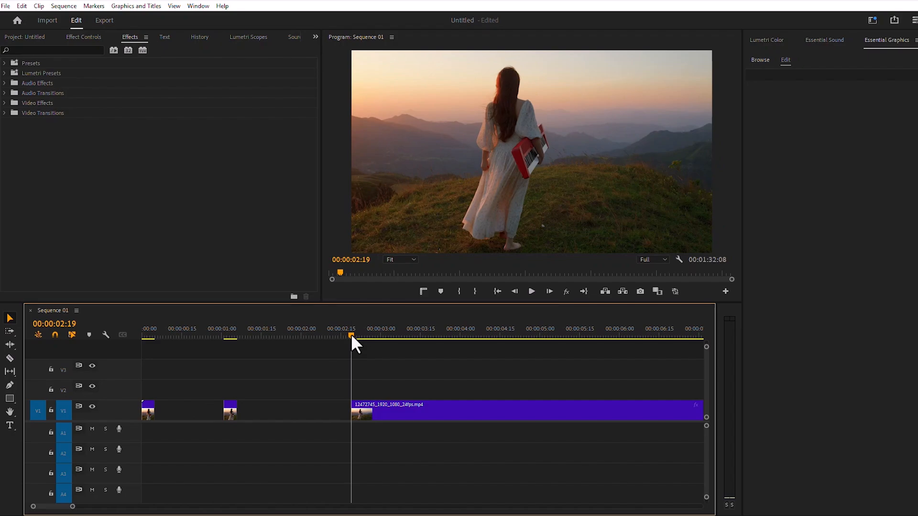
# Cut the remaining clip with the Razor tool at 00:00:02:24 and at the next points along it.
pyautogui.moveTo(352, 336); pyautogui.dragTo(352, 334)
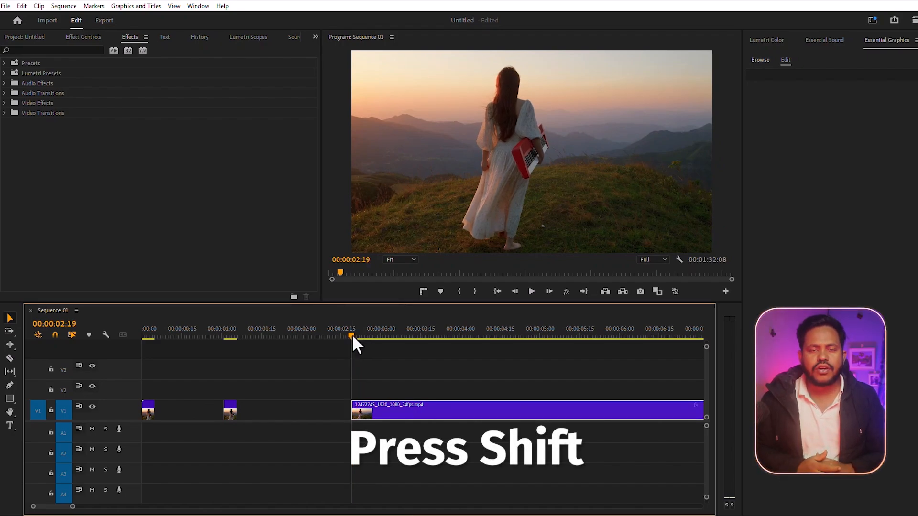
pyautogui.hotkey('shift', 'Right')
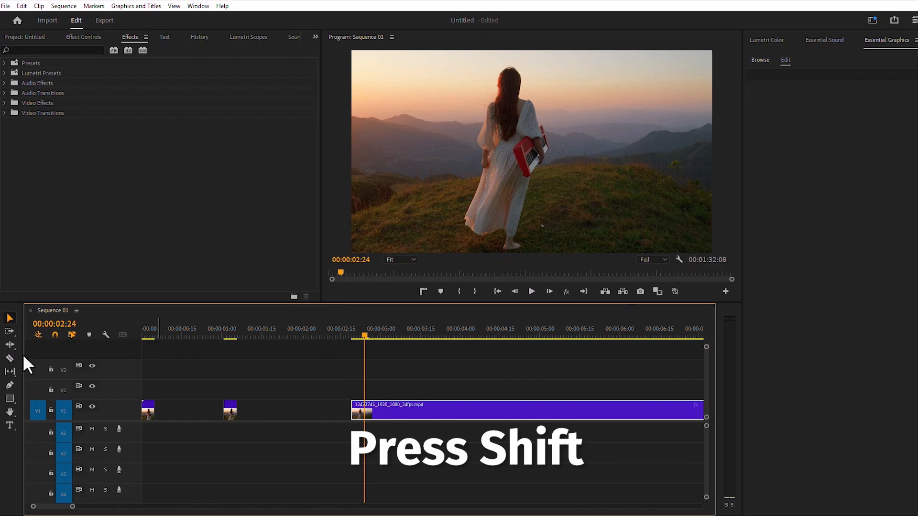
pyautogui.click(9, 359)
pyautogui.click(365, 413)
pyautogui.moveTo(367, 335); pyautogui.dragTo(460, 336)
pyautogui.click(406, 413)
pyautogui.click(458, 413)
pyautogui.moveTo(459, 336); pyautogui.dragTo(671, 332)
pyautogui.click(508, 413)
pyautogui.hotkey('ctrl', 'z')
pyautogui.hotkey('ctrl', 'z')
# Keep slicing the clip with the Razor tool into alternating segments and 5-frame pieces up to about 00:00:06:25.
pyautogui.press('Right')
pyautogui.press('Right')
pyautogui.press('Right')
pyautogui.press('Right')
pyautogui.press('Right')
pyautogui.press('Right')
pyautogui.click(422, 414)
pyautogui.click(474, 414)
pyautogui.hotkey('shift', 'Right')
pyautogui.click(489, 411)
pyautogui.click(535, 412)
pyautogui.hotkey('shift', 'Right')
pyautogui.click(549, 411)
pyautogui.click(575, 412)
pyautogui.hotkey('shift', 'Right')
pyautogui.click(589, 411)
pyautogui.click(621, 412)
pyautogui.hotkey('shift', 'Right')
pyautogui.click(633, 412)
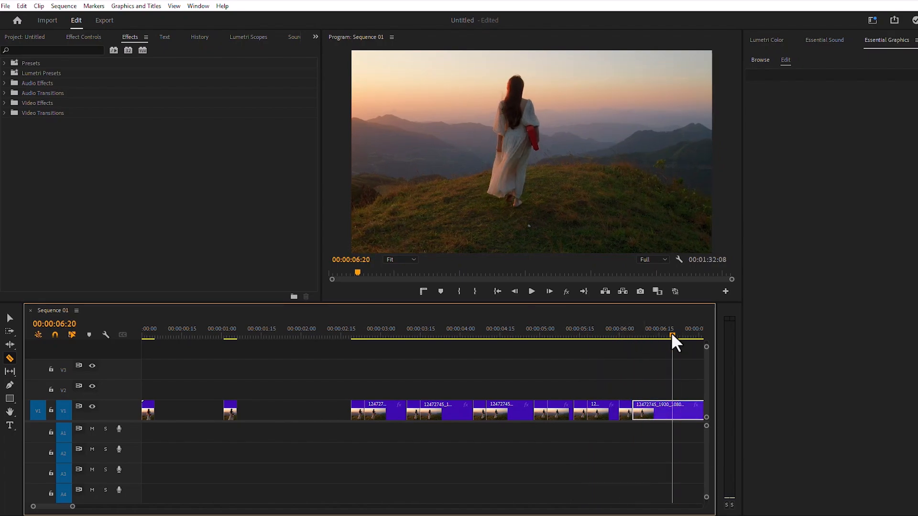
pyautogui.click(672, 412)
pyautogui.hotkey('shift', 'Right')
pyautogui.click(685, 412)
# Continue the Razor cuts in the same alternating pattern up to about 00:00:11:26.
pyautogui.moveTo(72, 506); pyautogui.dragTo(99, 507)
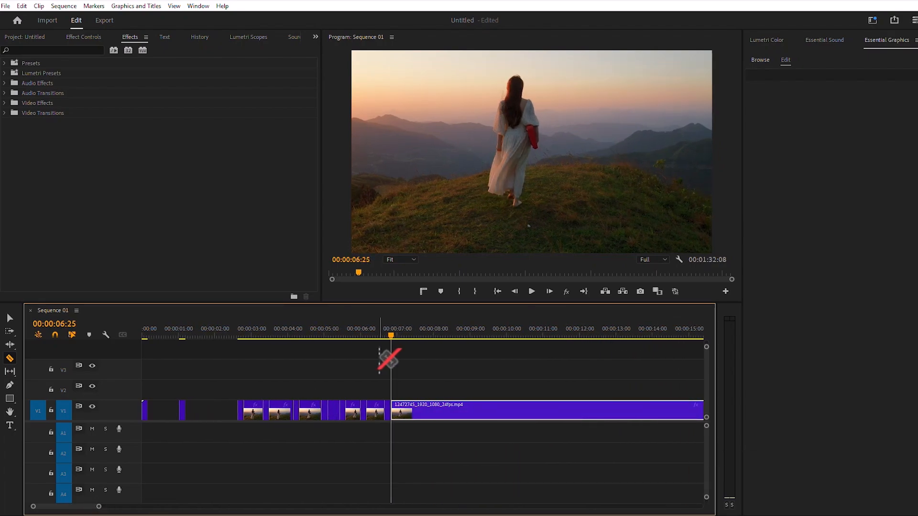
pyautogui.moveTo(391, 336); pyautogui.dragTo(567, 337)
pyautogui.click(405, 412)
pyautogui.hotkey('shift', 'Right')
pyautogui.click(432, 413)
pyautogui.hotkey('shift', 'Right')
pyautogui.click(456, 410)
pyautogui.hotkey('shift', 'Right')
pyautogui.click(462, 409)
pyautogui.click(494, 415)
pyautogui.hotkey('shift', 'Right')
pyautogui.click(499, 414)
pyautogui.click(519, 414)
pyautogui.hotkey('shift', 'Right')
pyautogui.click(525, 414)
pyautogui.click(543, 414)
pyautogui.hotkey('shift', 'Right')
pyautogui.click(550, 414)
pyautogui.click(569, 414)
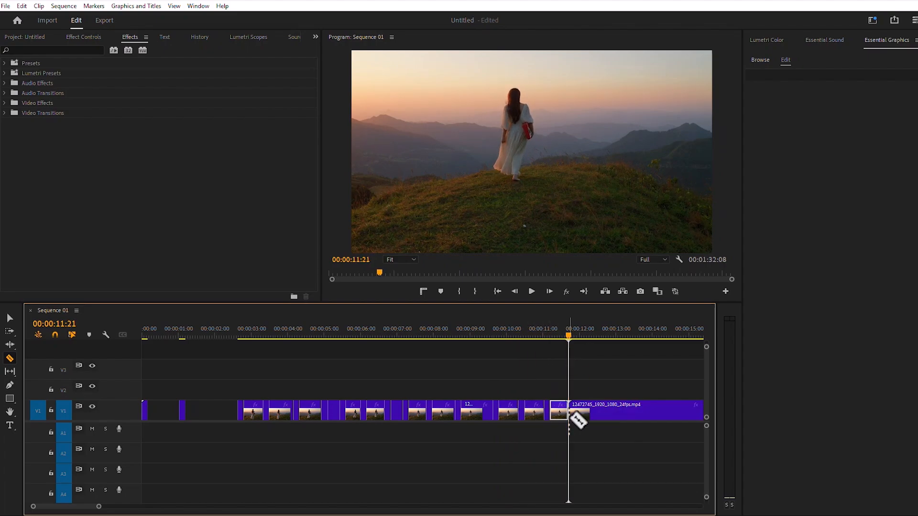
pyautogui.hotkey('shift', 'Right')
pyautogui.click(575, 414)
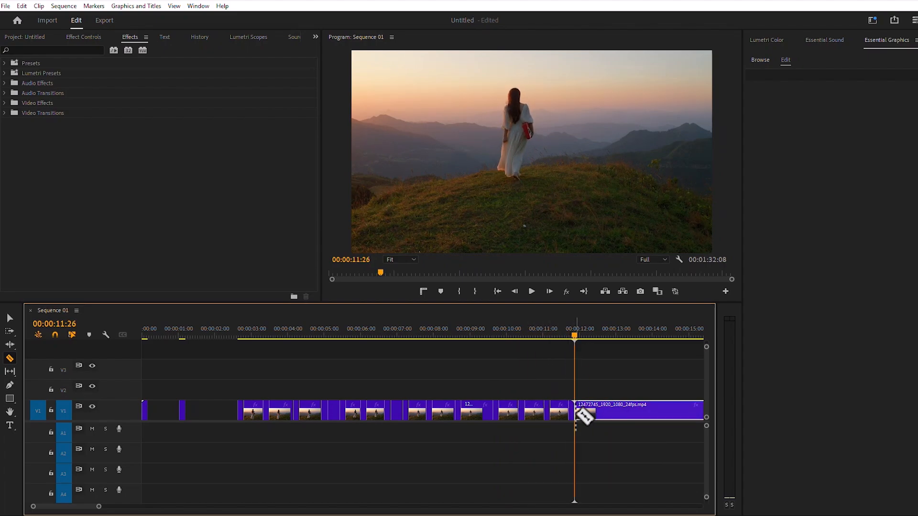
# Switch to the Selection tool and delete the longer segments between the 5-frame pieces.
pyautogui.click(10, 318)
pyautogui.moveTo(99, 507); pyautogui.dragTo(93, 507)
pyautogui.click(405, 413)
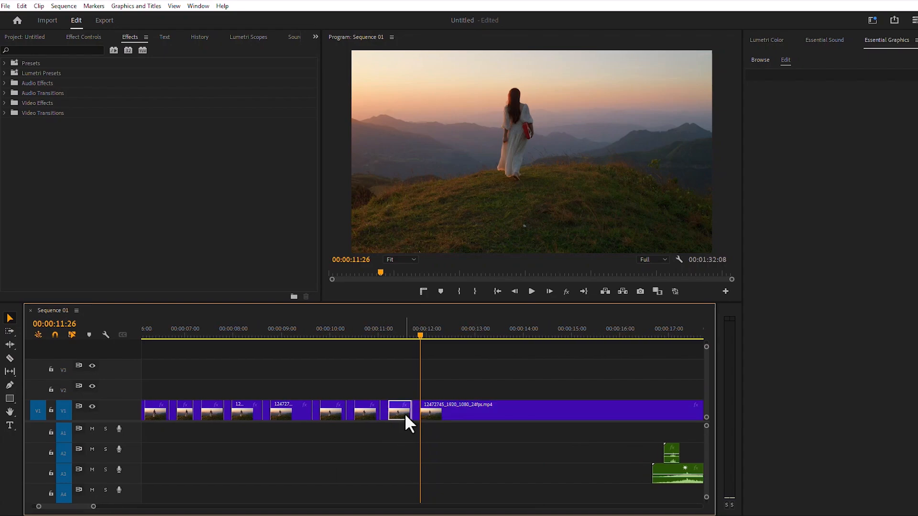
pyautogui.press('Delete')
pyautogui.click(363, 414)
pyautogui.press('Delete')
pyautogui.click(334, 412)
pyautogui.press('Delete')
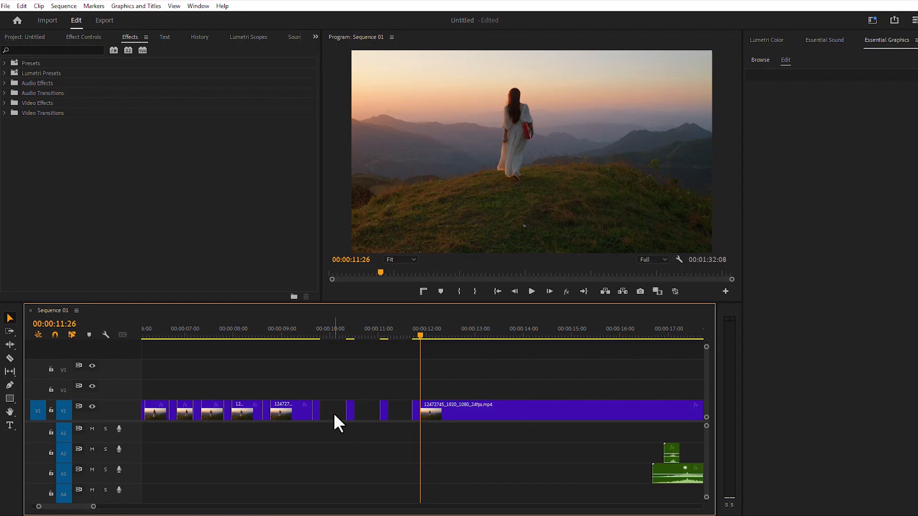
pyautogui.click(250, 412)
pyautogui.press('Delete')
pyautogui.click(208, 411)
pyautogui.press('Delete')
pyautogui.click(184, 412)
pyautogui.press('Delete')
pyautogui.moveTo(79, 506); pyautogui.dragTo(142, 501)
pyautogui.click(423, 411)
pyautogui.press('Delete')
pyautogui.click(391, 410)
pyautogui.press('Delete')
pyautogui.click(368, 411)
pyautogui.press('Delete')
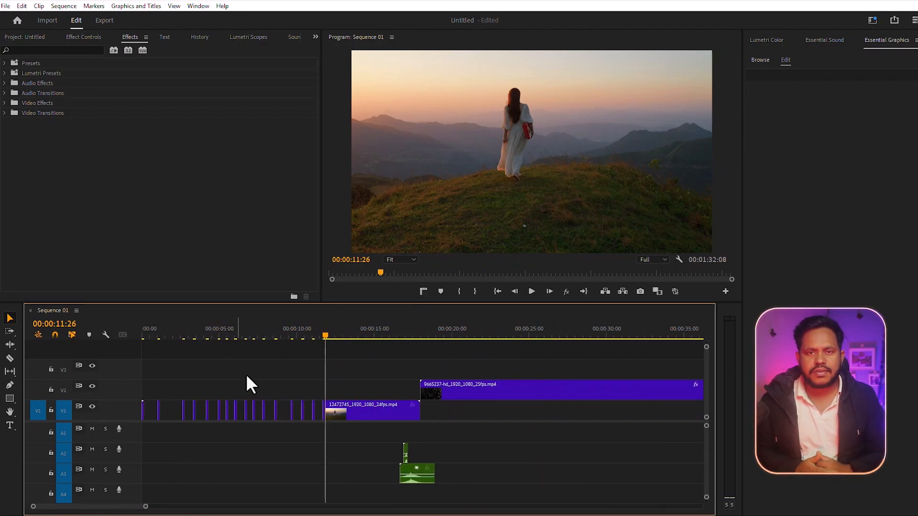
# Close the gaps in the sequence.
pyautogui.click(64, 5)
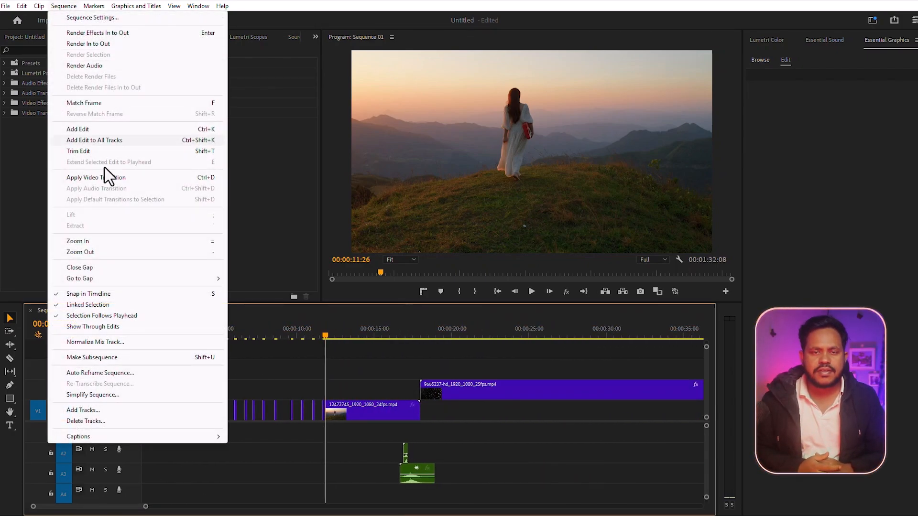
pyautogui.click(86, 269)
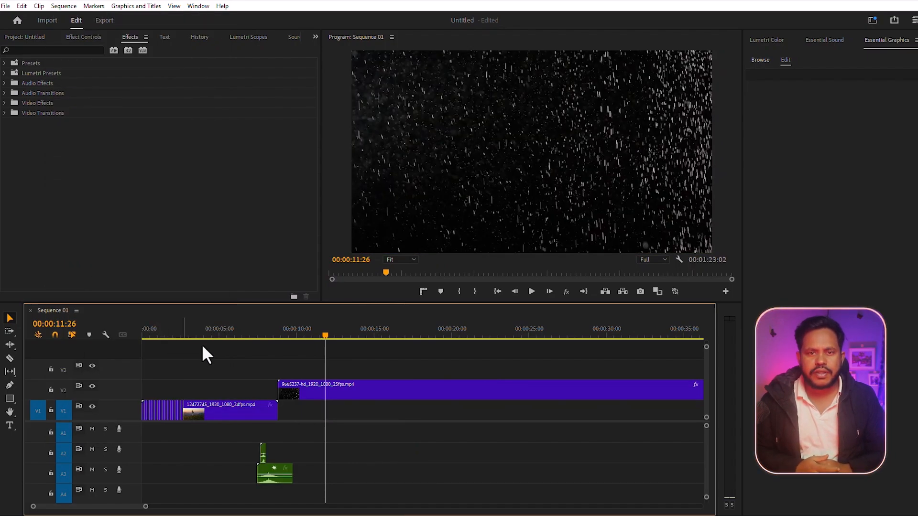
# Play the sequence from the start to review the stutter effect.
pyautogui.moveTo(187, 331); pyautogui.dragTo(130, 334)
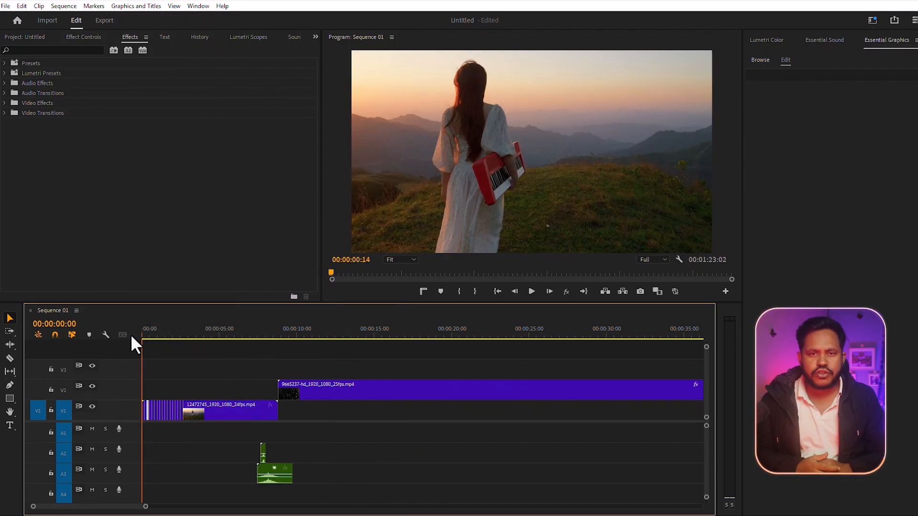
pyautogui.moveTo(146, 507); pyautogui.dragTo(75, 507)
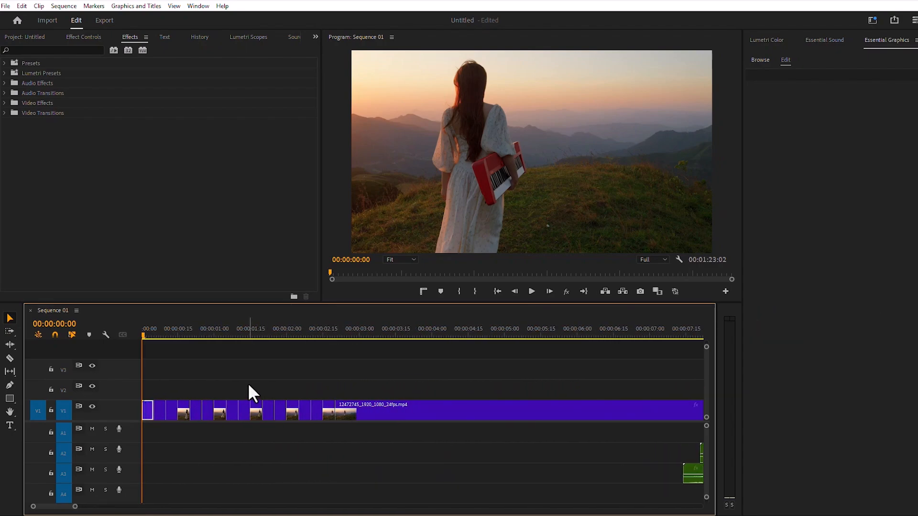
pyautogui.click(532, 291)
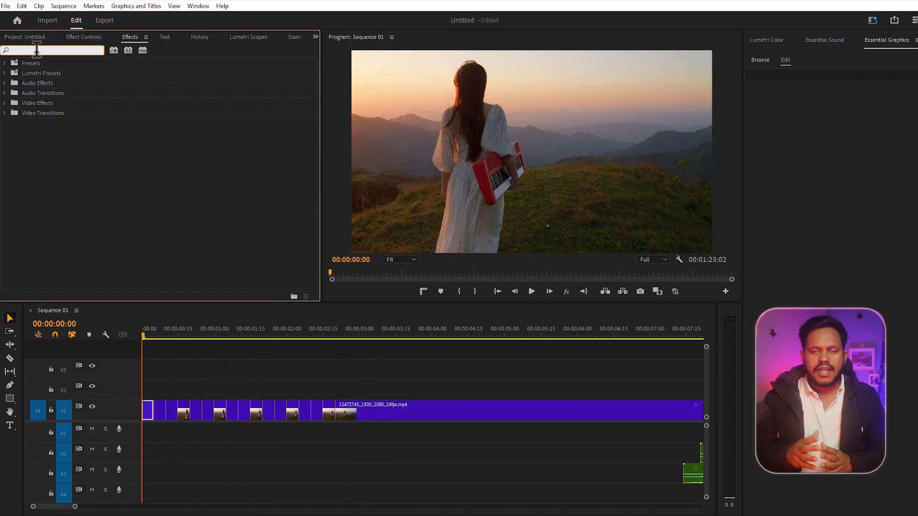
# Search the effects for Brightness & Contrast and apply it to the first clip.
pyautogui.write('bri')
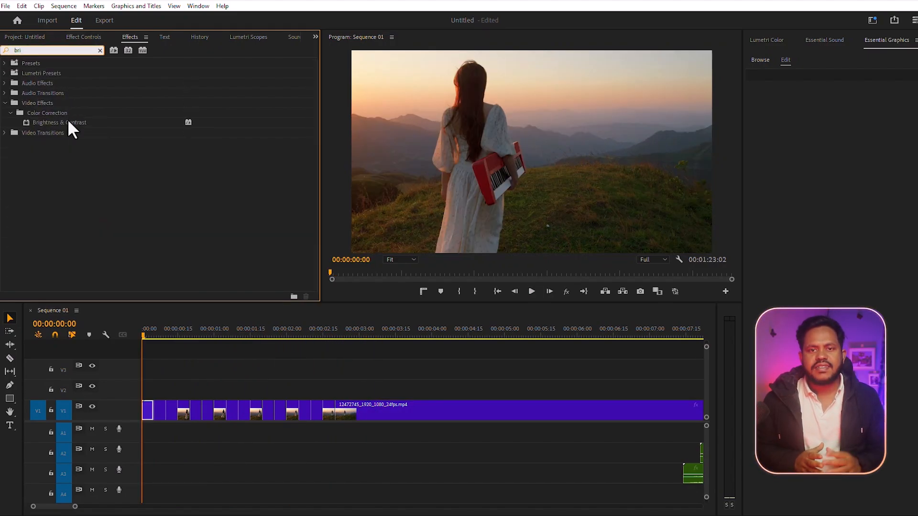
pyautogui.moveTo(50, 122); pyautogui.dragTo(147, 413)
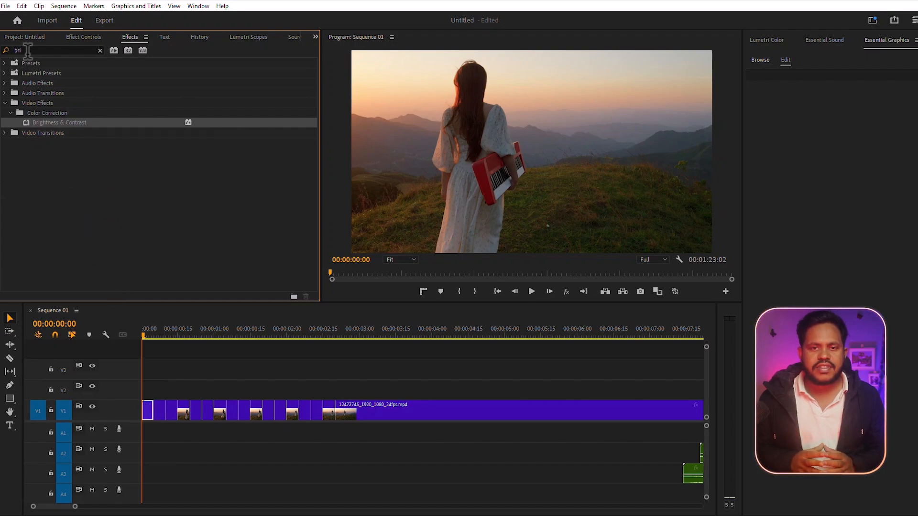
# Search the effects for Black & White and apply it to the first clip.
pyautogui.click(28, 50)
pyautogui.press('BackSpace')
pyautogui.press('BackSpace')
pyautogui.press('BackSpace')
pyautogui.write('black')
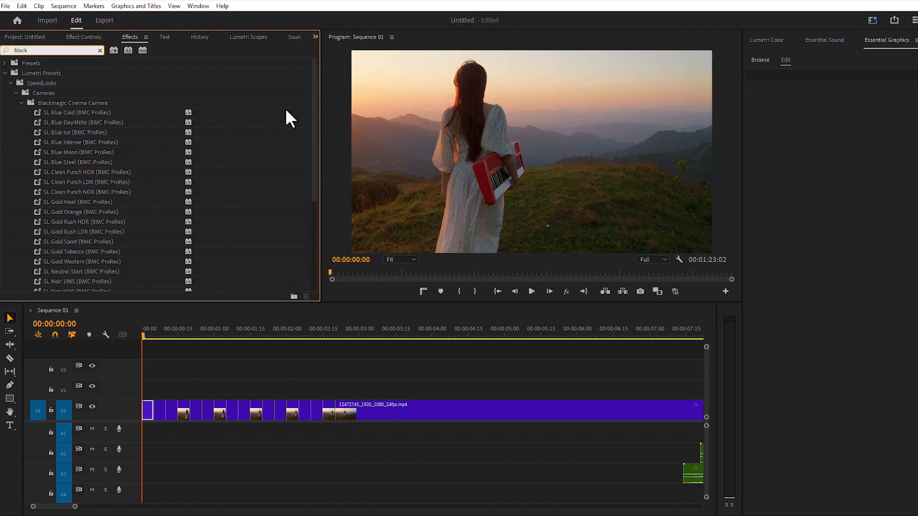
pyautogui.moveTo(313, 104); pyautogui.dragTo(329, 236)
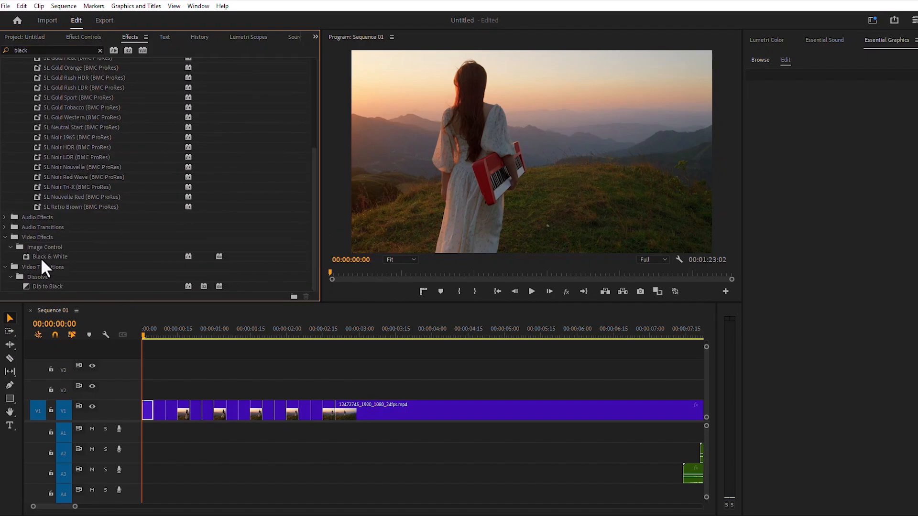
pyautogui.moveTo(53, 258); pyautogui.dragTo(151, 418)
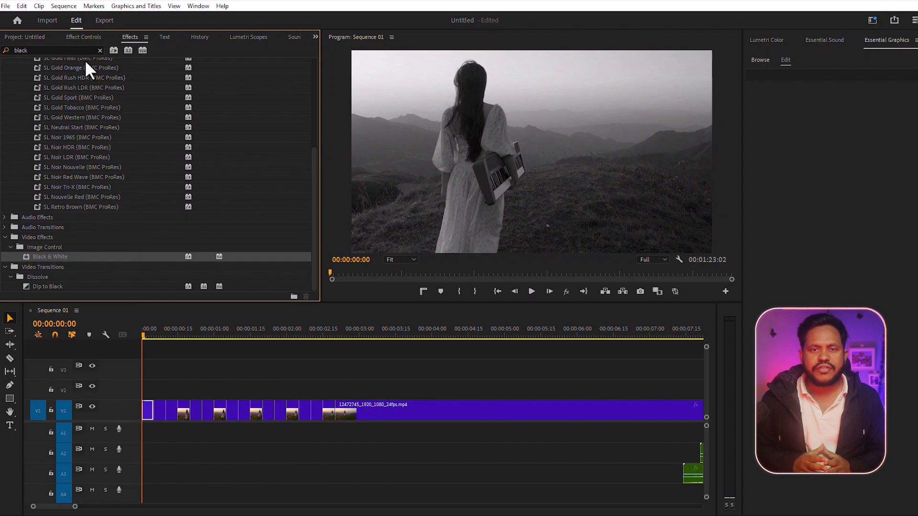
# Set the Brightness & Contrast brightness of the clip to 60.
pyautogui.click(71, 36)
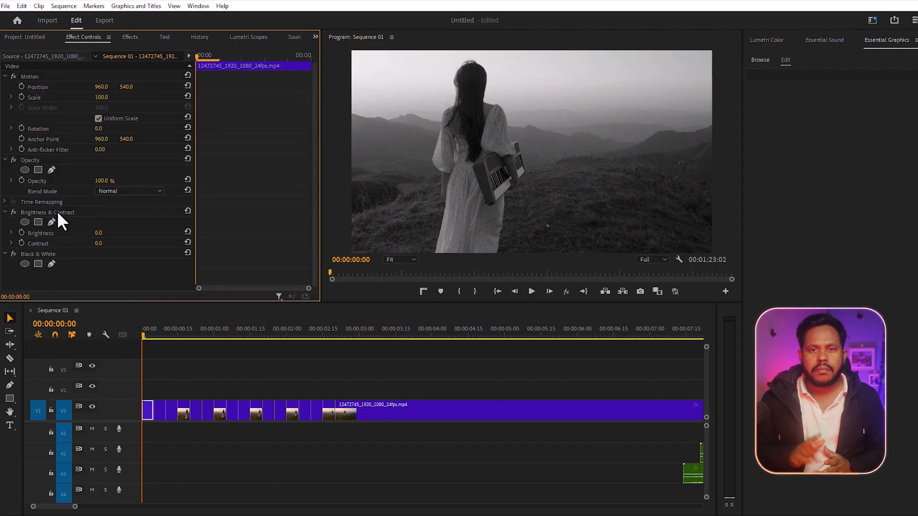
pyautogui.click(98, 233)
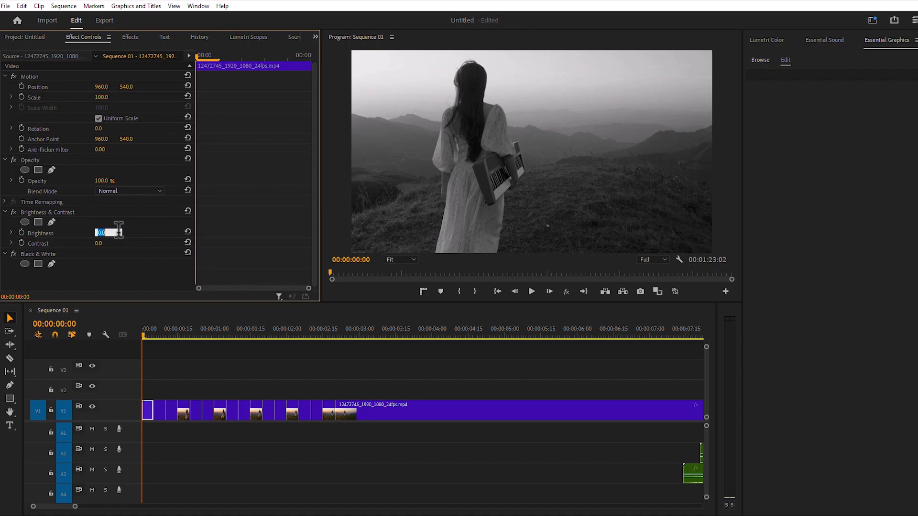
pyautogui.press('Return')
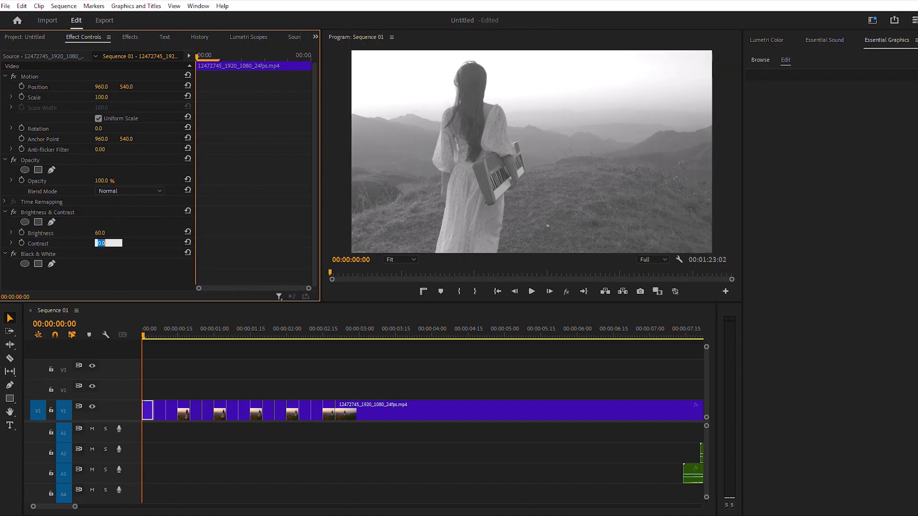
# Set the Brightness & Contrast contrast to 60 and enable keyframing for both brightness and contrast at the clip's start.
pyautogui.write('60')
pyautogui.press('Return')
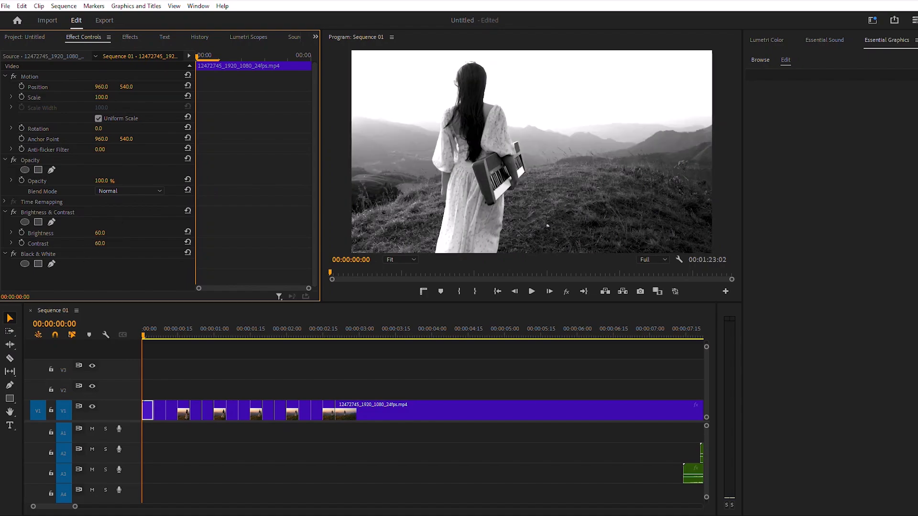
pyautogui.click(22, 233)
pyautogui.click(22, 243)
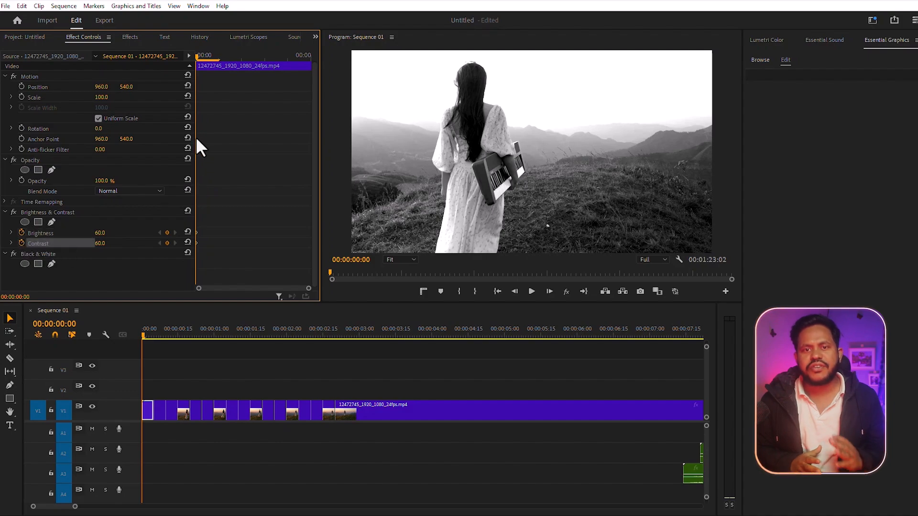
# Two frames into the clip, reset brightness and contrast to 0 to add the second keyframes.
pyautogui.moveTo(198, 56); pyautogui.dragTo(231, 56)
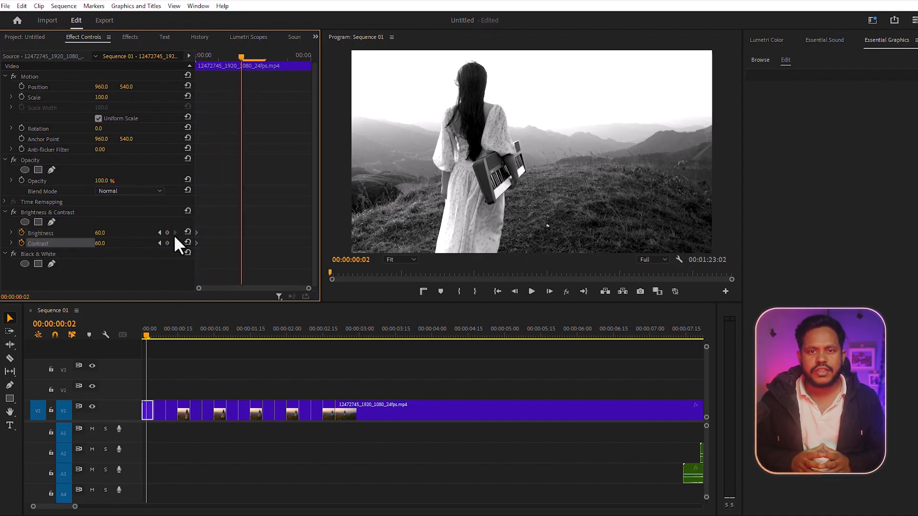
pyautogui.click(188, 231)
pyautogui.click(188, 242)
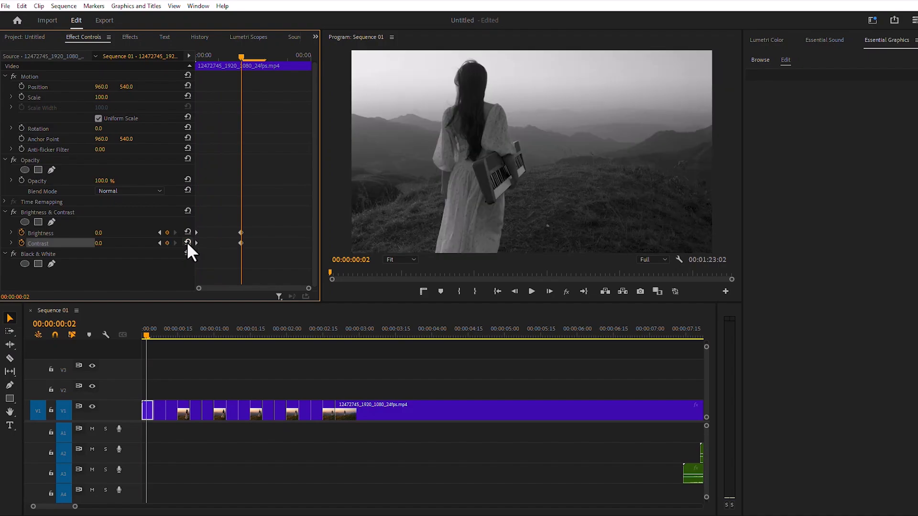
# Copy the Brightness & Contrast and Black & White effects from the first clip.
pyautogui.click(36, 211)
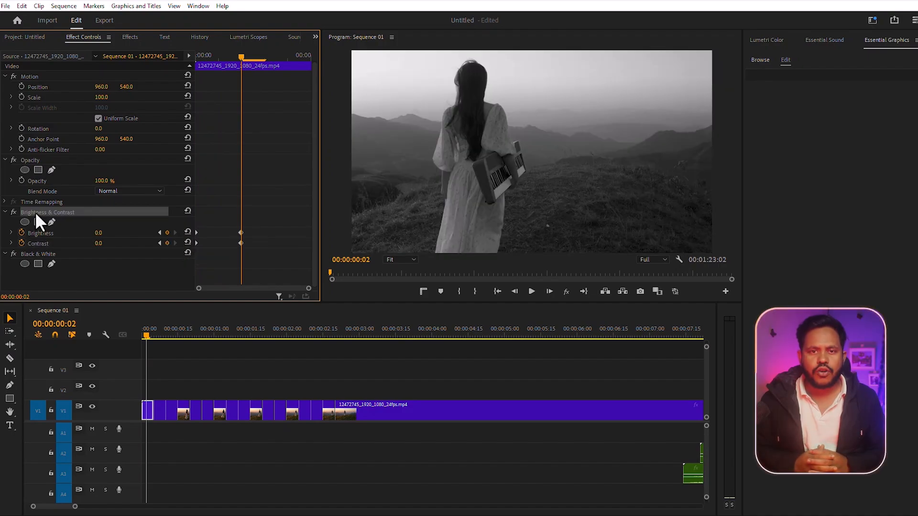
pyautogui.keyDown('ctrl'); pyautogui.click(31, 255); pyautogui.keyUp('ctrl')
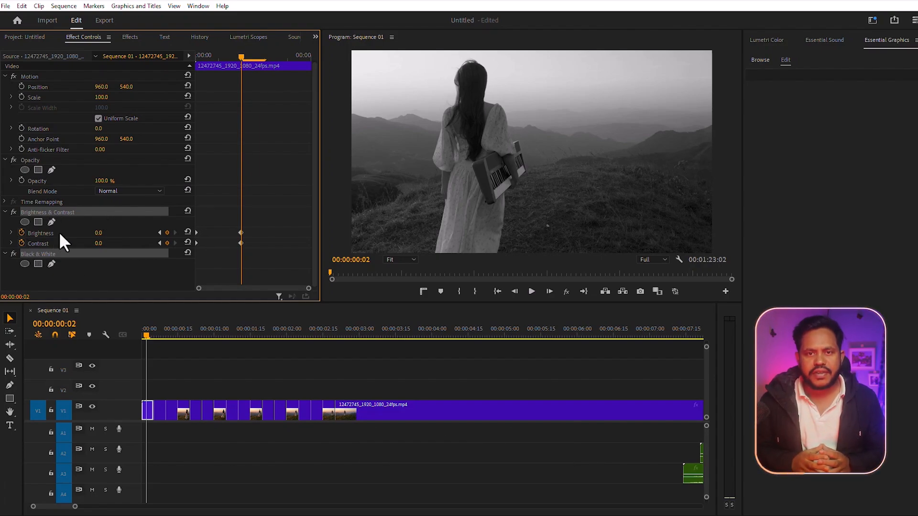
pyautogui.rightClick(60, 213)
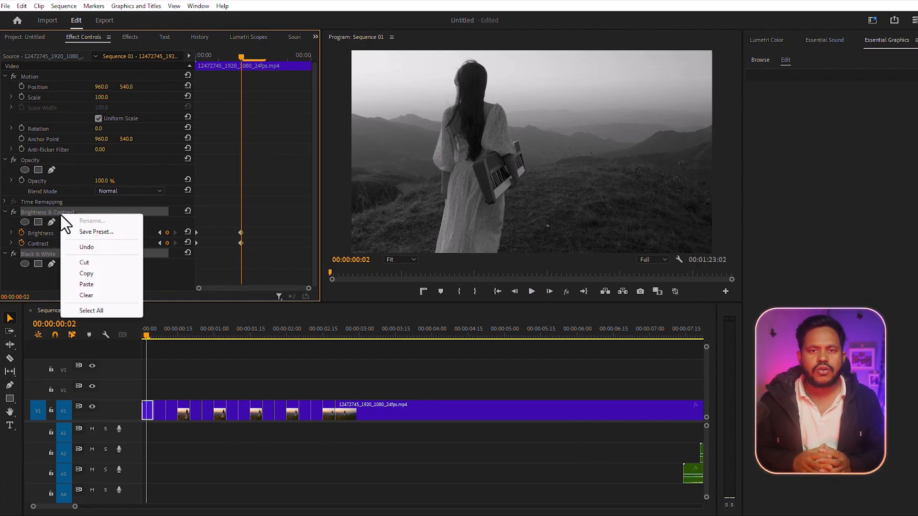
pyautogui.click(93, 274)
# Select the remaining slices on the timeline and paste the copied effects onto them.
pyautogui.moveTo(327, 377); pyautogui.dragTo(162, 419)
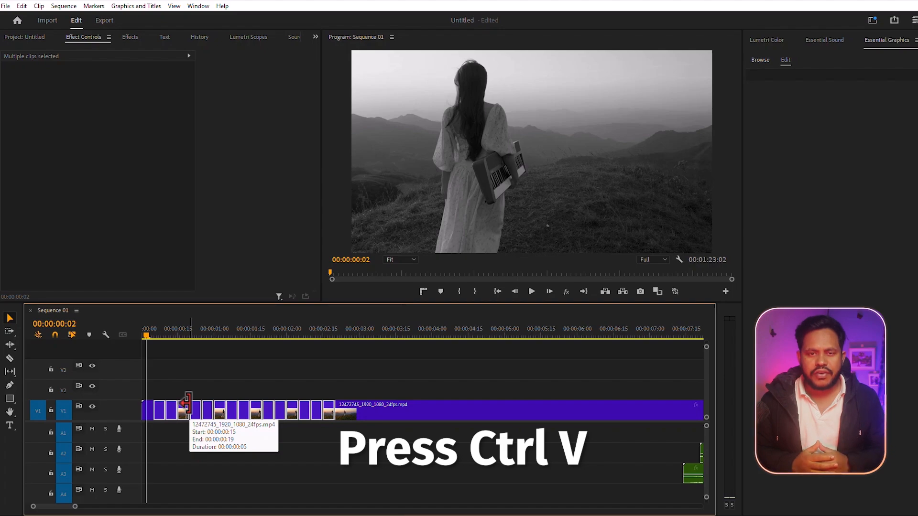
pyautogui.moveTo(146, 335); pyautogui.dragTo(133, 334)
pyautogui.hotkey('ctrl', 'v')
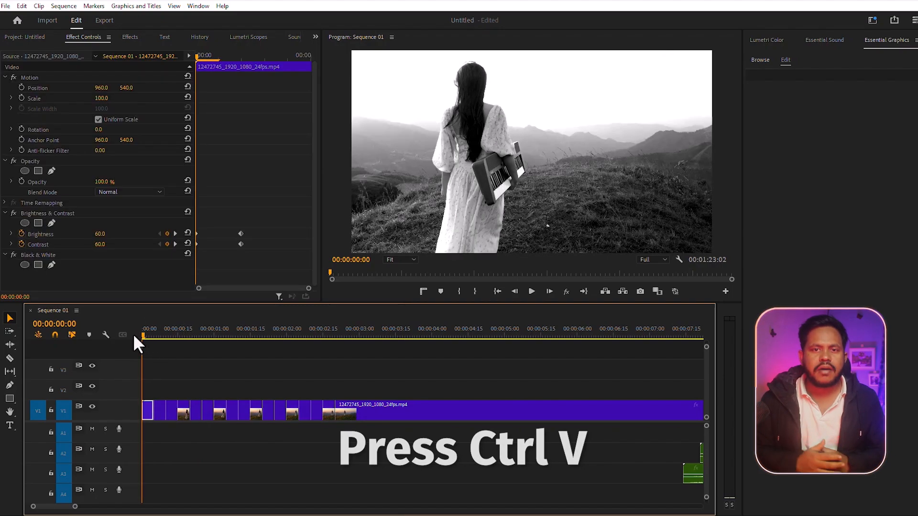
# Copy the effects from the last slice and paste them onto the long clip following the slices.
pyautogui.click(532, 291)
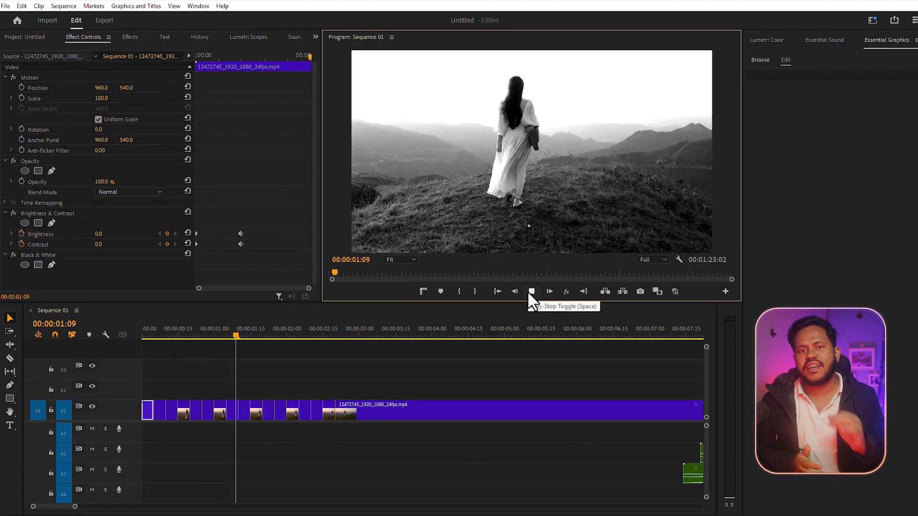
pyautogui.click(532, 292)
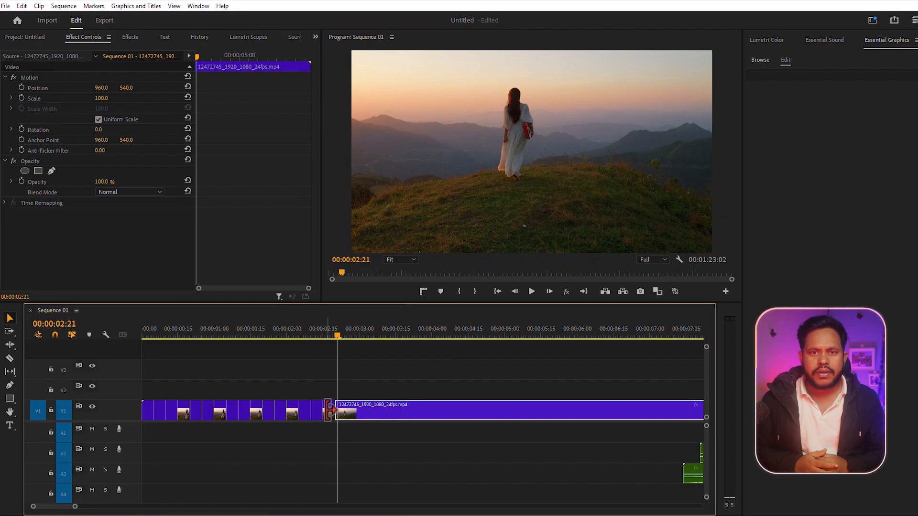
pyautogui.click(326, 405)
pyautogui.rightClick(34, 213)
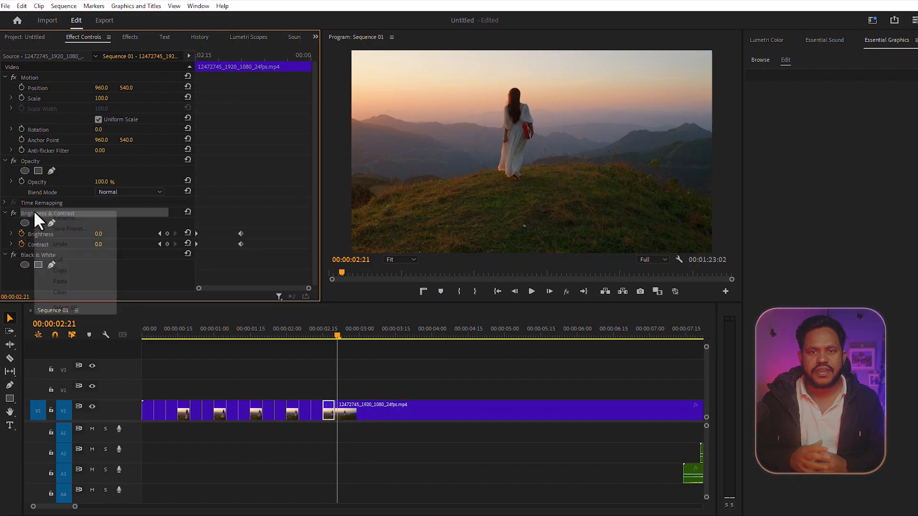
pyautogui.click(66, 271)
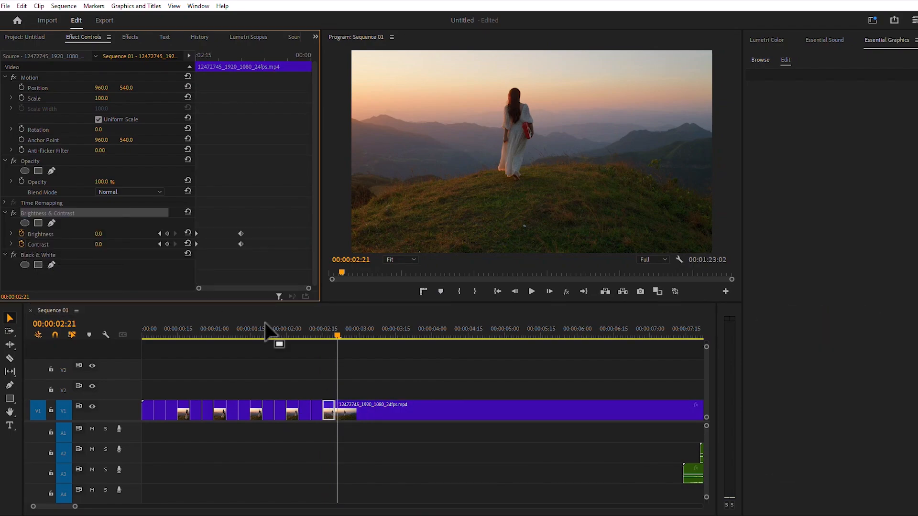
pyautogui.click(357, 408)
pyautogui.rightClick(95, 262)
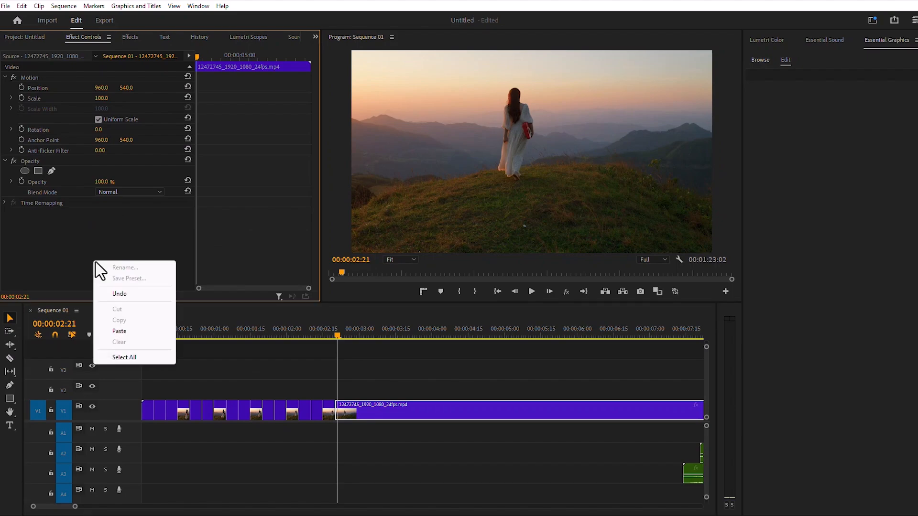
pyautogui.click(119, 331)
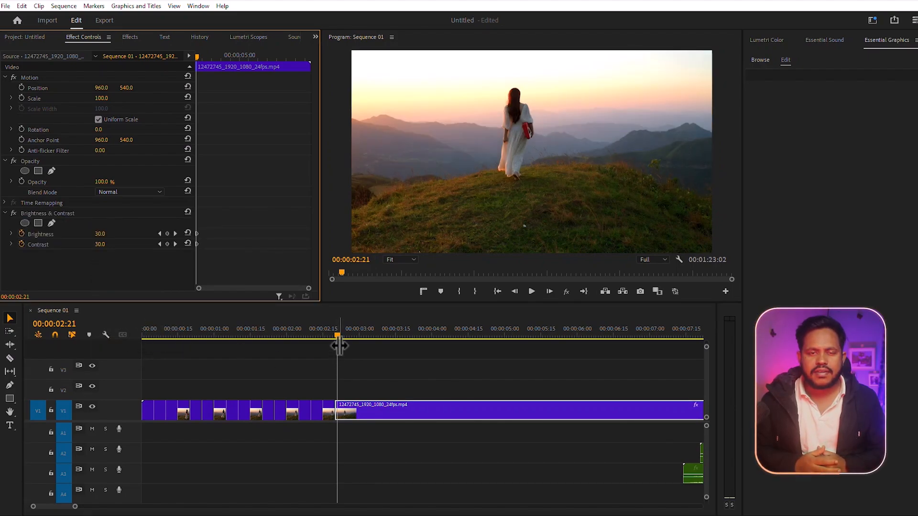
# Move the camera shutter click sound clip to the start of the sequence on audio track 1.
pyautogui.moveTo(337, 335); pyautogui.dragTo(113, 334)
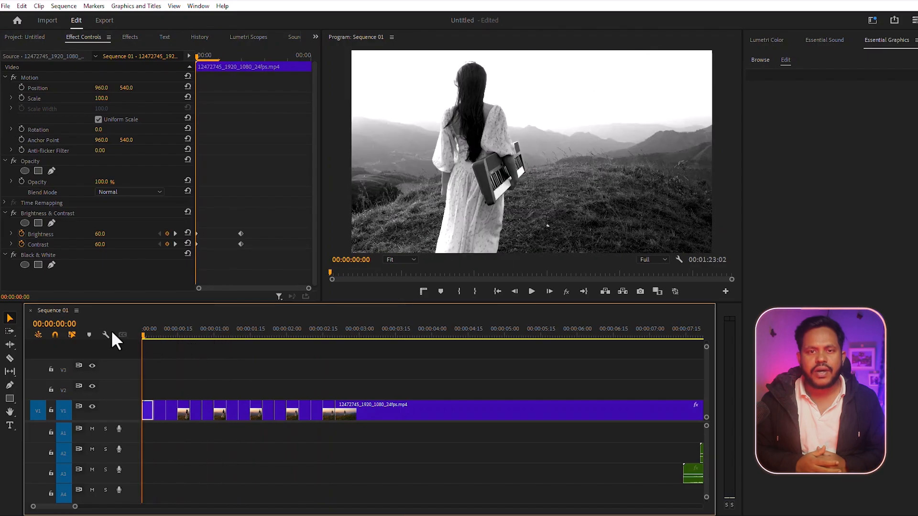
pyautogui.click(530, 291)
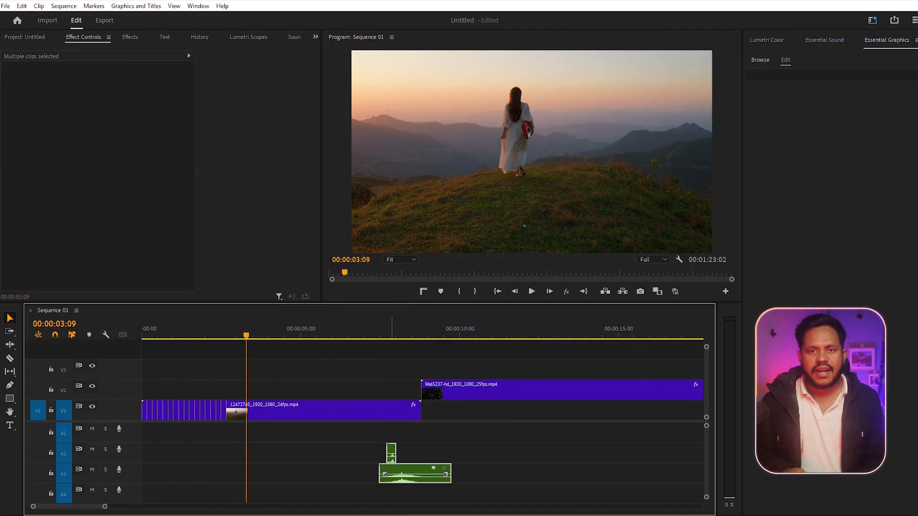
pyautogui.moveTo(392, 446); pyautogui.dragTo(251, 446)
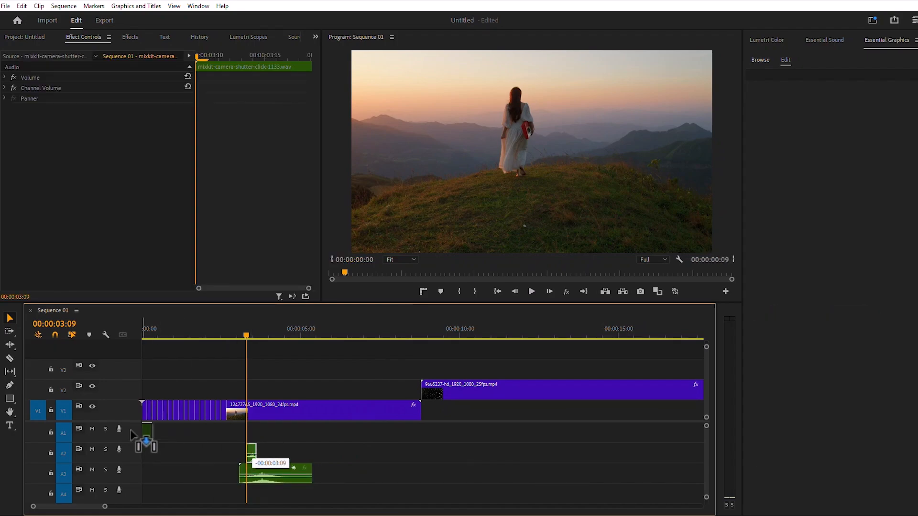
pyautogui.moveTo(246, 334); pyautogui.dragTo(127, 329)
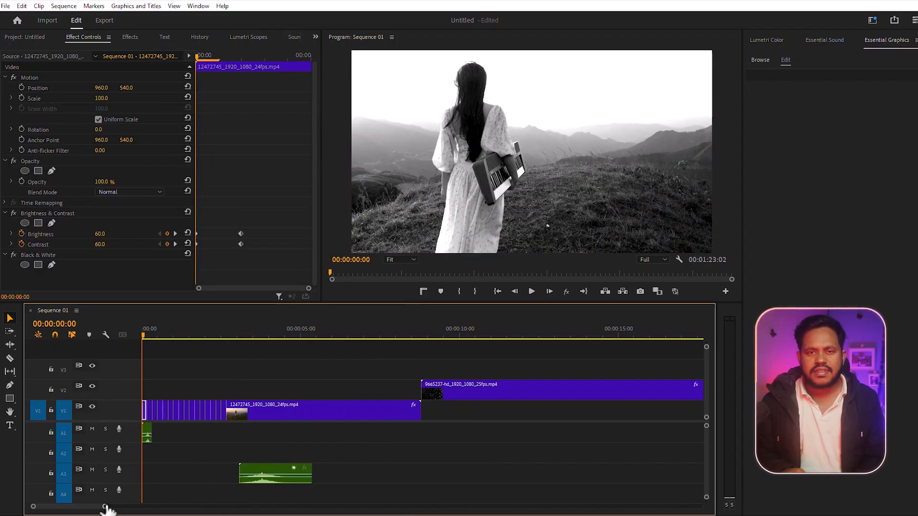
# Shift the shutter click sound slightly later so it lines up with the first cut.
pyautogui.moveTo(106, 509); pyautogui.dragTo(76, 507)
pyautogui.moveTo(205, 336); pyautogui.dragTo(197, 335)
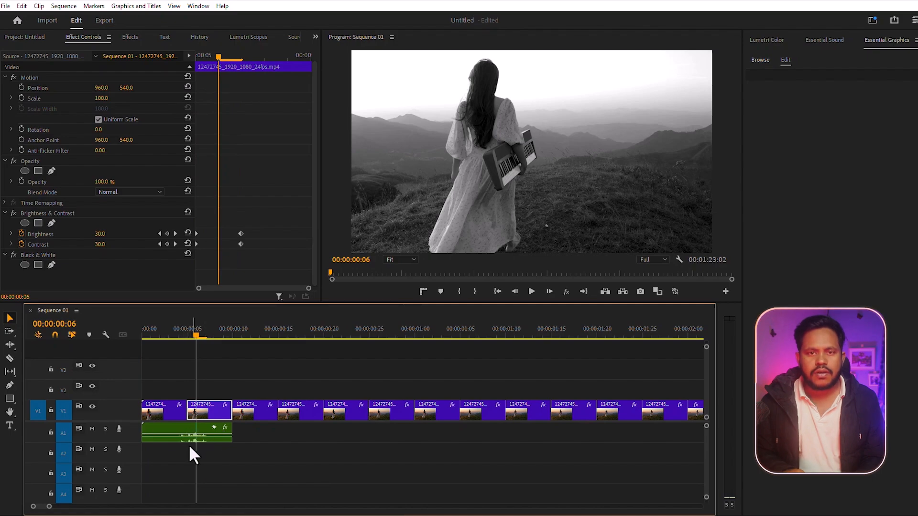
pyautogui.moveTo(149, 427); pyautogui.dragTo(169, 429)
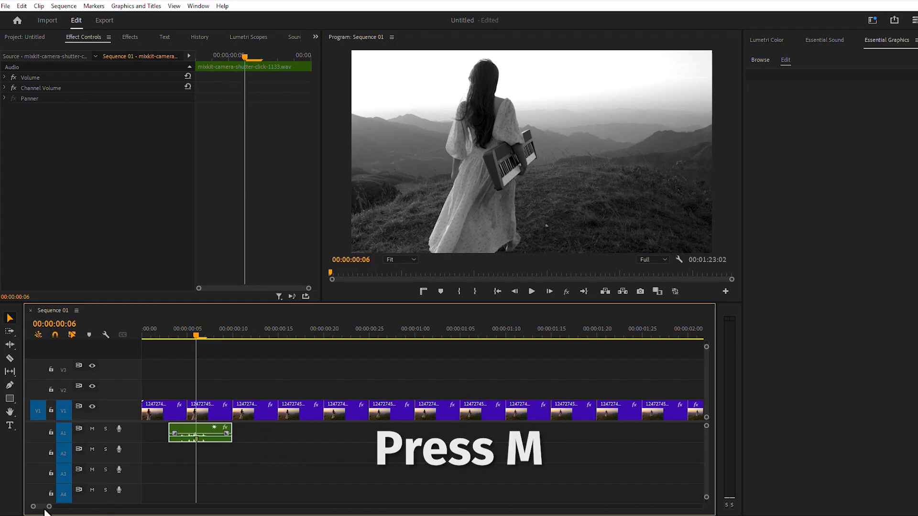
pyautogui.moveTo(49, 506); pyautogui.dragTo(44, 507)
pyautogui.moveTo(200, 436); pyautogui.dragTo(191, 436)
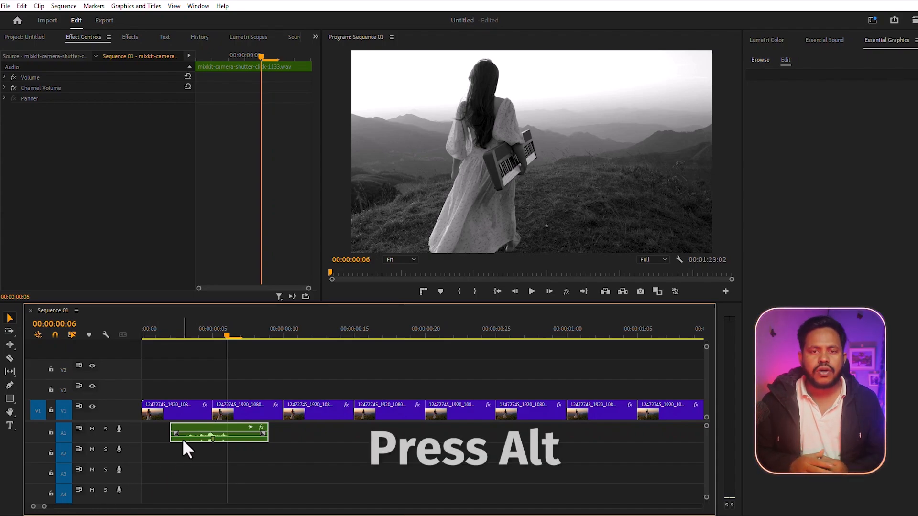
# Duplicate the shutter click sound along the slices, alternating copies between audio tracks 1 and 2.
pyautogui.moveTo(185, 436); pyautogui.dragTo(271, 467)
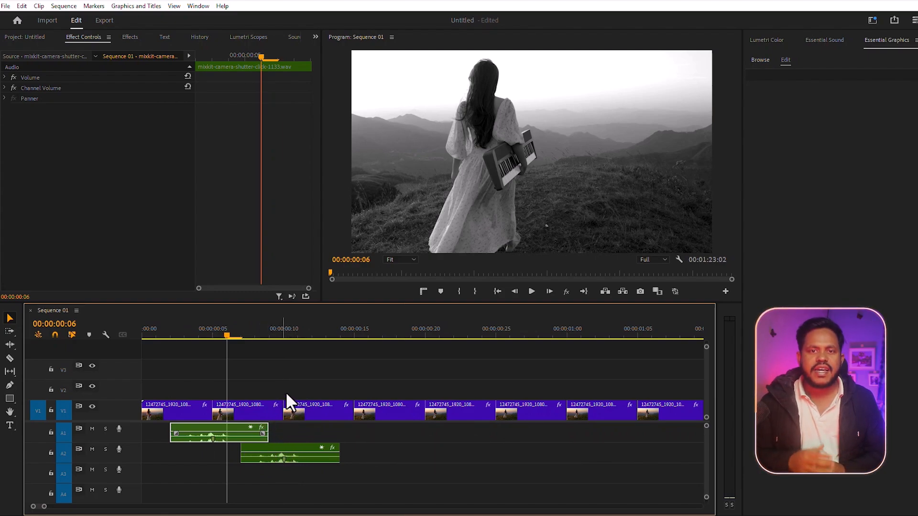
pyautogui.moveTo(266, 457); pyautogui.dragTo(408, 454)
pyautogui.moveTo(407, 454); pyautogui.dragTo(475, 437)
pyautogui.moveTo(475, 436); pyautogui.dragTo(546, 453)
pyautogui.moveTo(553, 453); pyautogui.dragTo(615, 438)
pyautogui.moveTo(44, 507); pyautogui.dragTo(64, 507)
pyautogui.moveTo(279, 436); pyautogui.dragTo(301, 440)
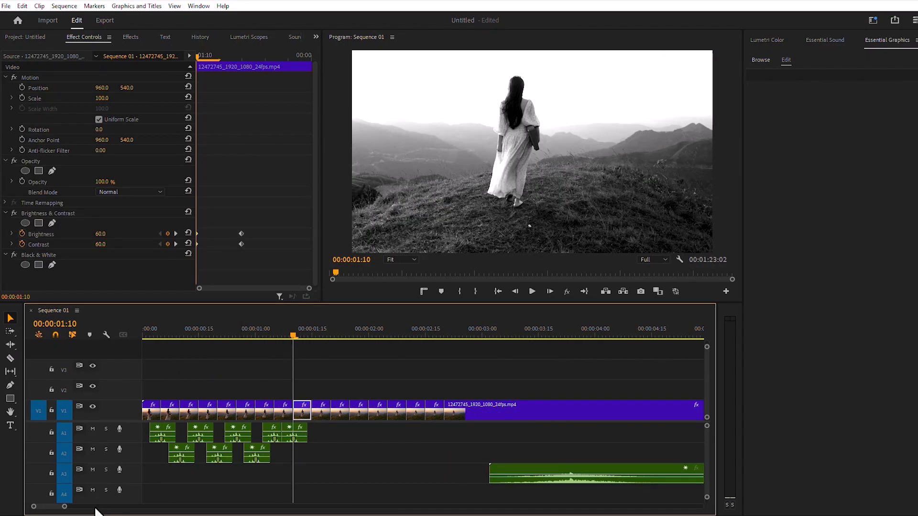
# Continue duplicating shutter click copies across the remaining slices on alternating audio tracks.
pyautogui.moveTo(64, 507); pyautogui.dragTo(55, 507)
pyautogui.moveTo(417, 437); pyautogui.dragTo(449, 453)
pyautogui.moveTo(448, 453); pyautogui.dragTo(480, 437)
pyautogui.moveTo(480, 438); pyautogui.dragTo(513, 454)
pyautogui.moveTo(513, 454); pyautogui.dragTo(547, 439)
pyautogui.moveTo(547, 438); pyautogui.dragTo(642, 454)
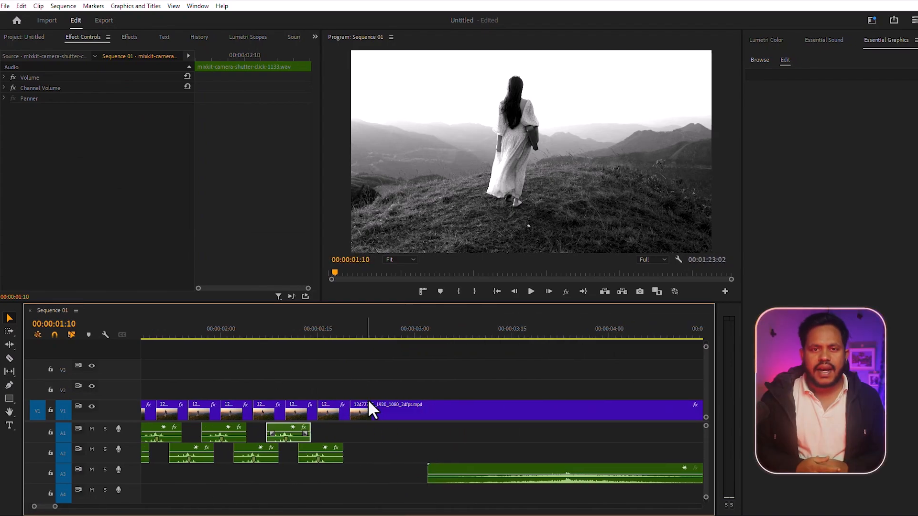
# Move the whoosh sound on audio track 3 earlier so it ends at the transition into the long clip.
pyautogui.moveTo(553, 478); pyautogui.dragTo(355, 479)
pyautogui.click(350, 330)
pyautogui.moveTo(55, 507); pyautogui.dragTo(86, 504)
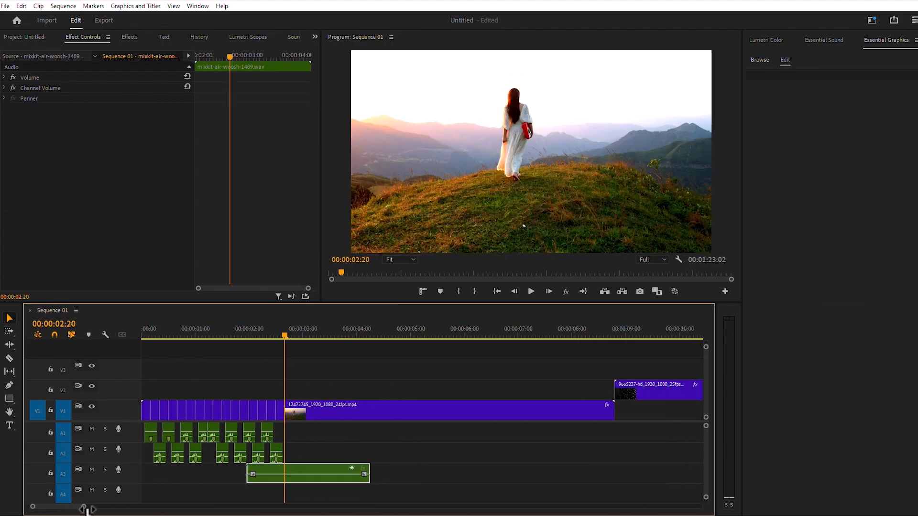